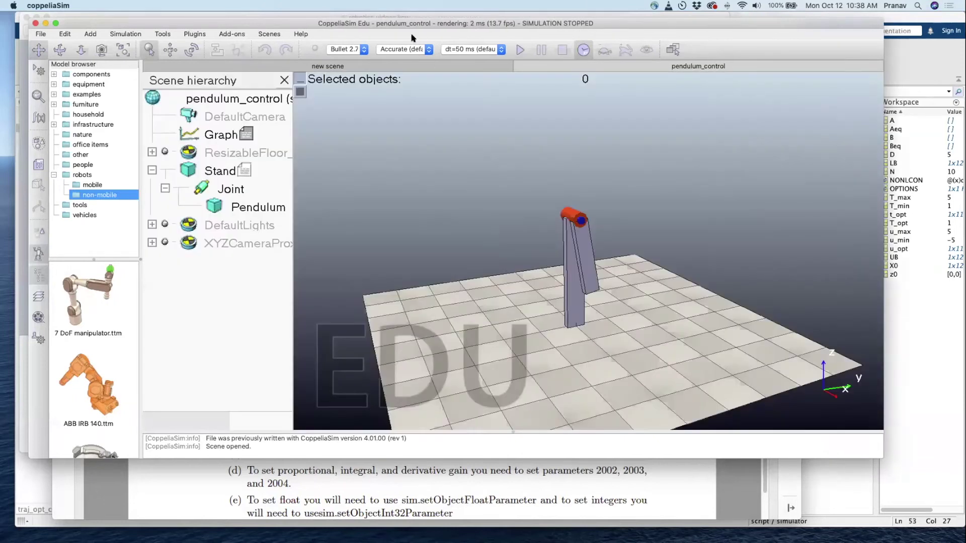
- Run the pendulum simulation briefly, stop it, and minimize CoppeliaSim to reveal Hw5.pdf
{"action": "left_click", "coordinate": [521, 49]}
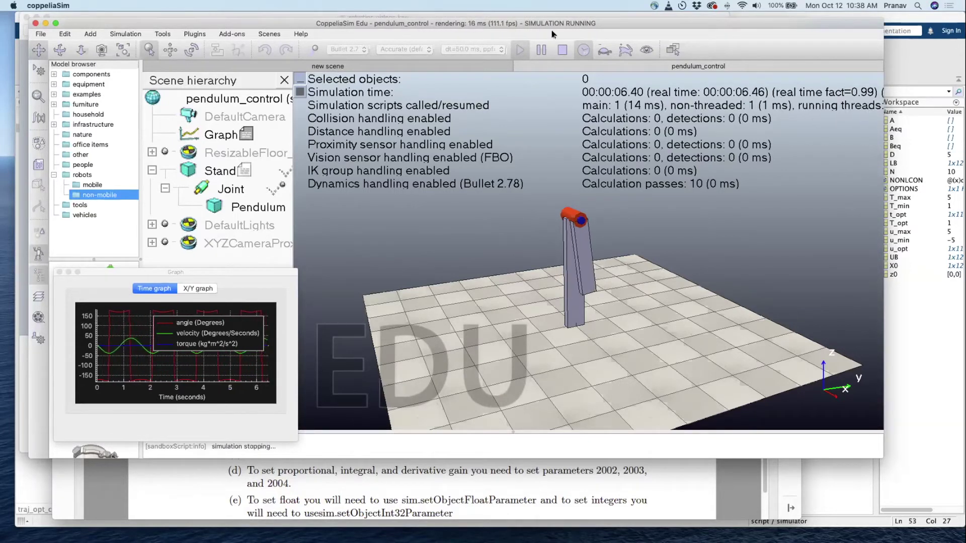
{"action": "left_click", "coordinate": [562, 50]}
{"action": "left_click_drag", "start_coordinate": [603, 23], "coordinate": [30, 118]}
{"action": "key", "text": "super+m"}
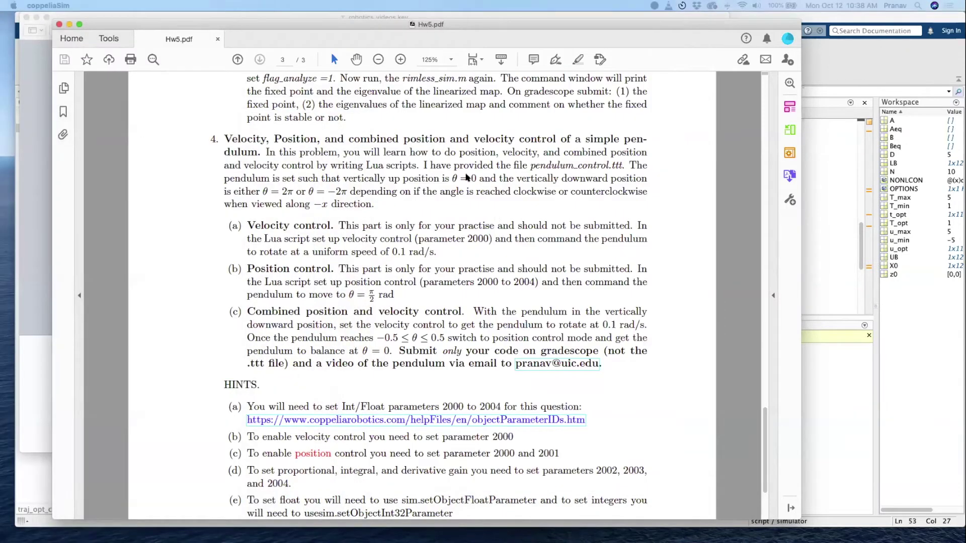
{"action": "left_click", "coordinate": [338, 145]}
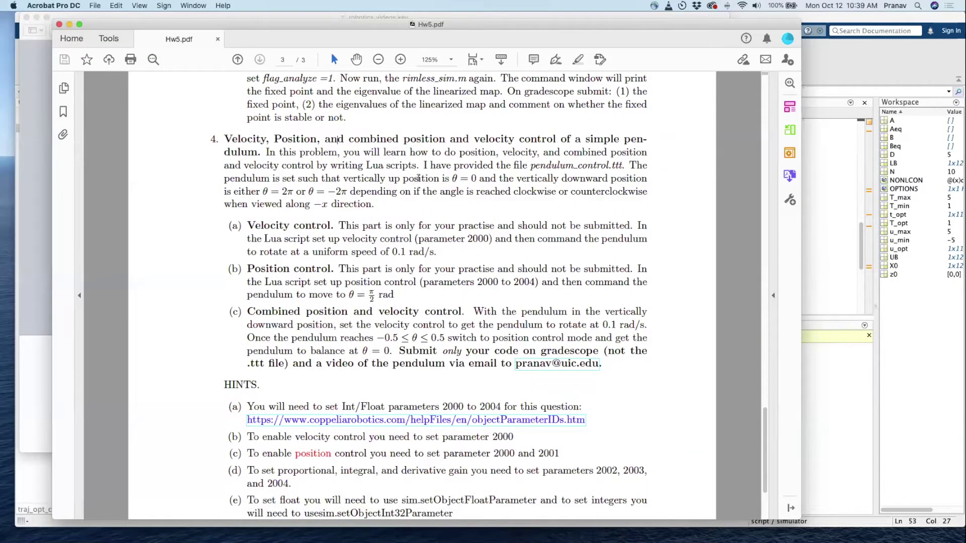
{"action": "left_click_drag", "start_coordinate": [463, 312], "coordinate": [263, 304]}
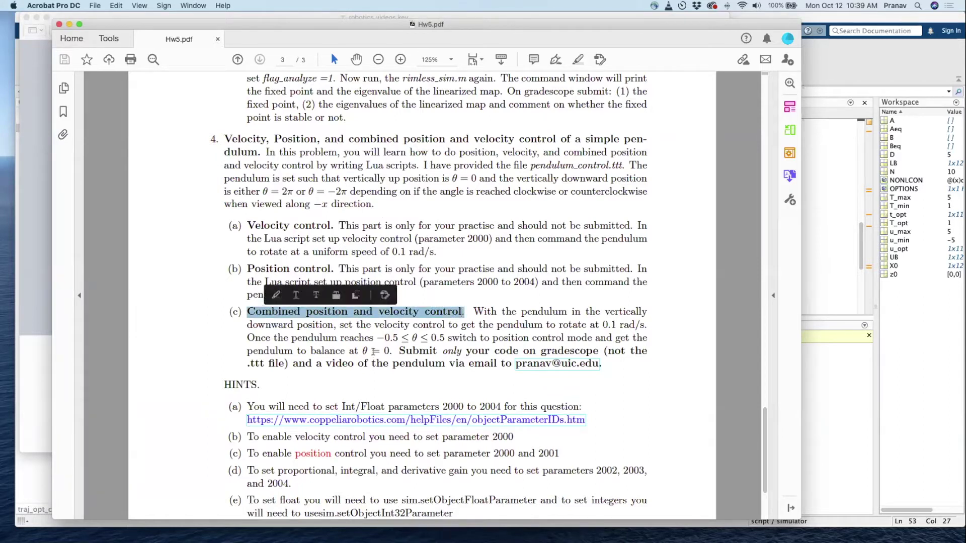
{"action": "left_click", "coordinate": [333, 319]}
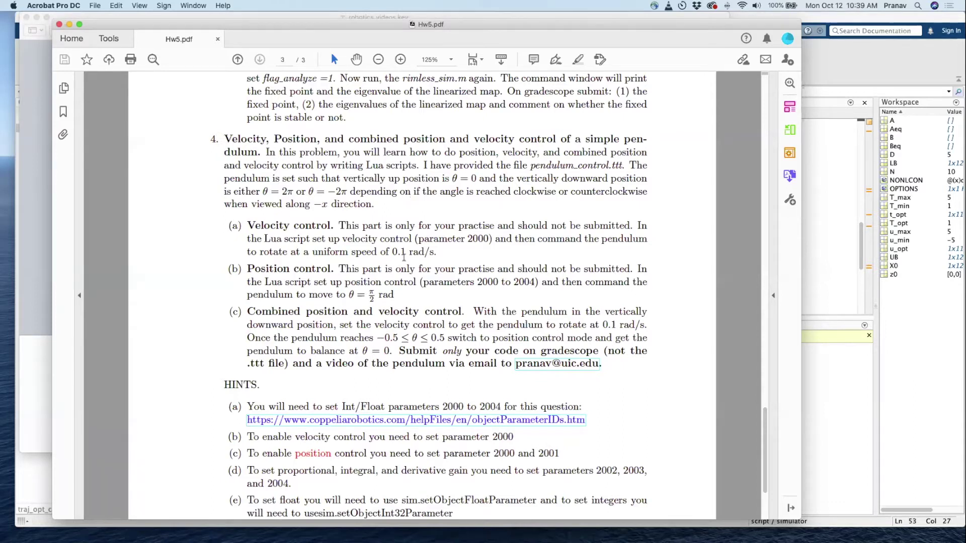
{"action": "left_click_drag", "start_coordinate": [335, 226], "coordinate": [254, 220]}
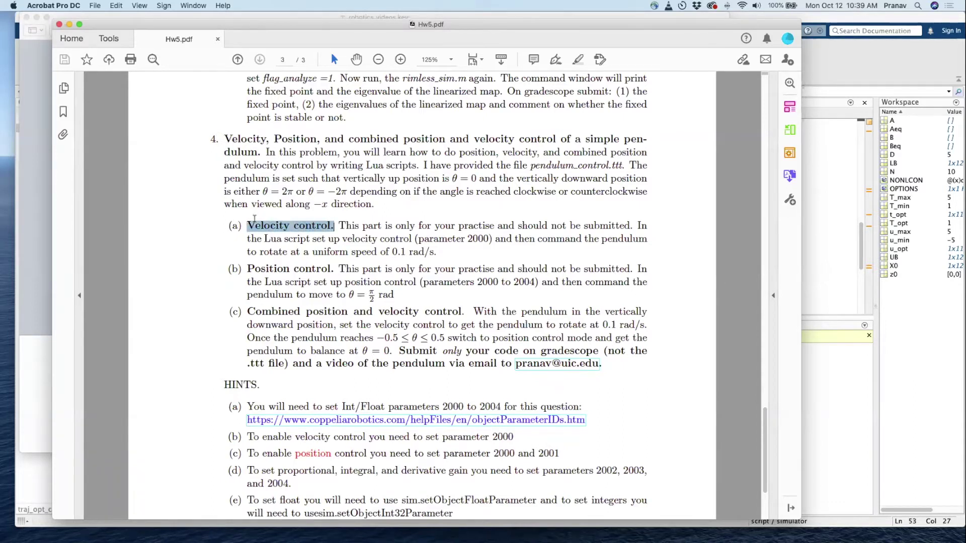
{"action": "left_click_drag", "start_coordinate": [406, 251], "coordinate": [396, 254]}
{"action": "left_click_drag", "start_coordinate": [335, 269], "coordinate": [247, 270]}
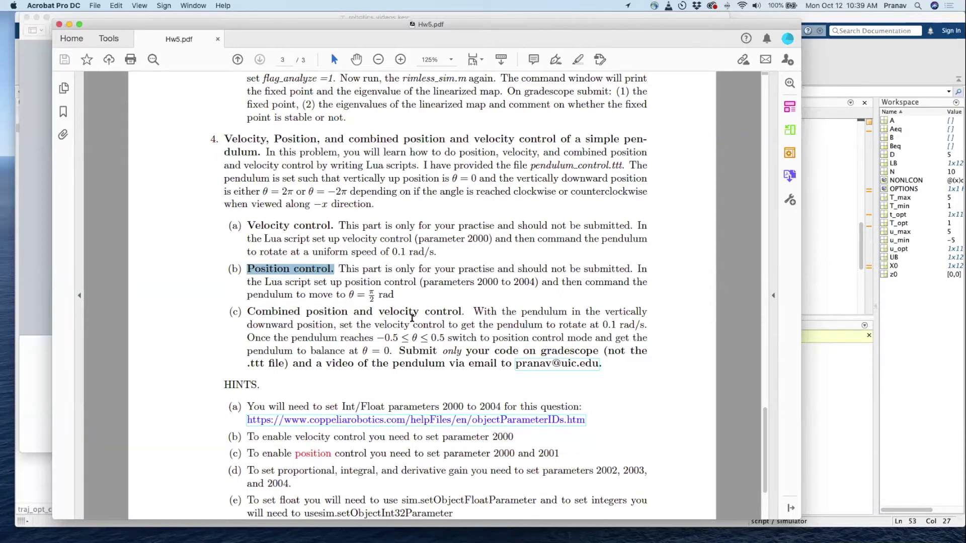
{"action": "scroll", "coordinate": [411, 317], "scroll_direction": "down", "scroll_amount": 1}
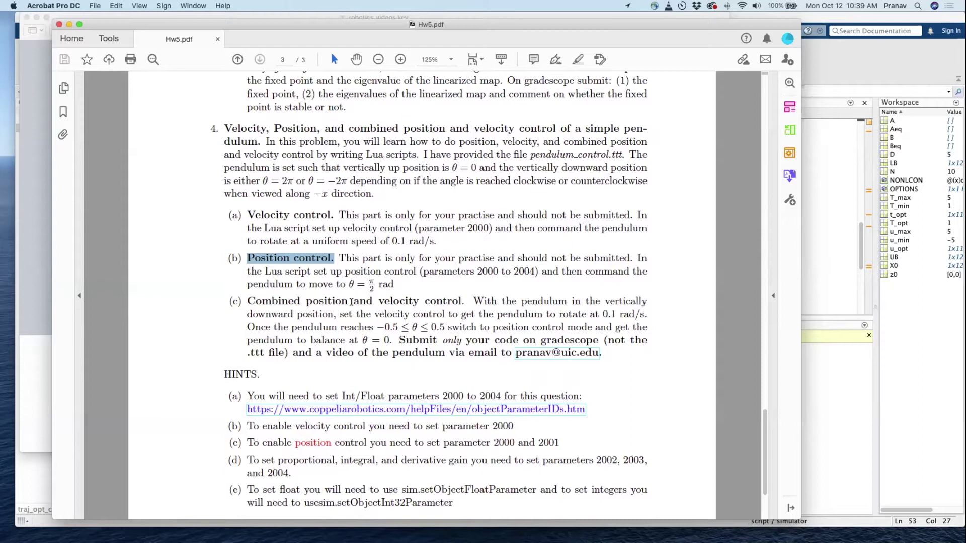
{"action": "scroll", "coordinate": [353, 300], "scroll_direction": "down", "scroll_amount": 1}
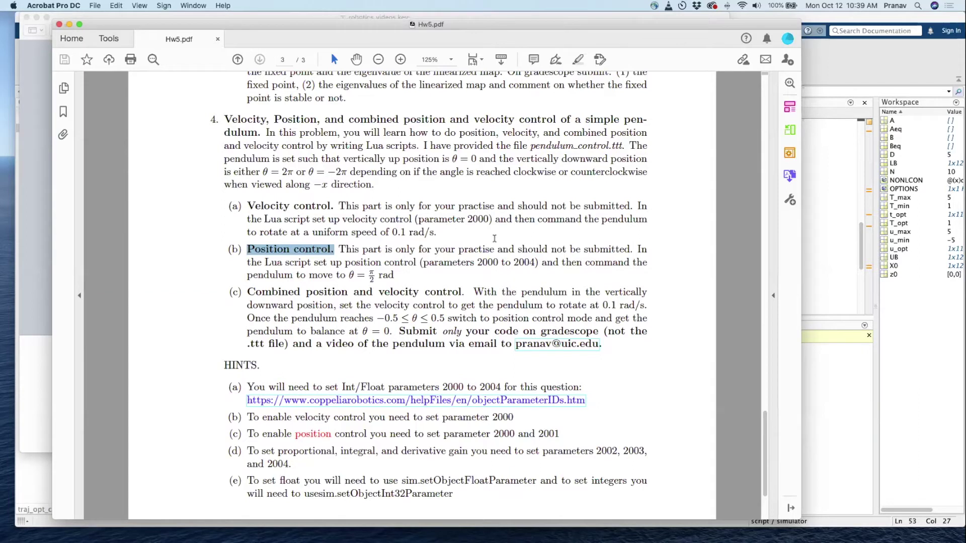
{"action": "left_click_drag", "start_coordinate": [339, 205], "coordinate": [569, 210]}
{"action": "left_click_drag", "start_coordinate": [338, 249], "coordinate": [455, 247]}
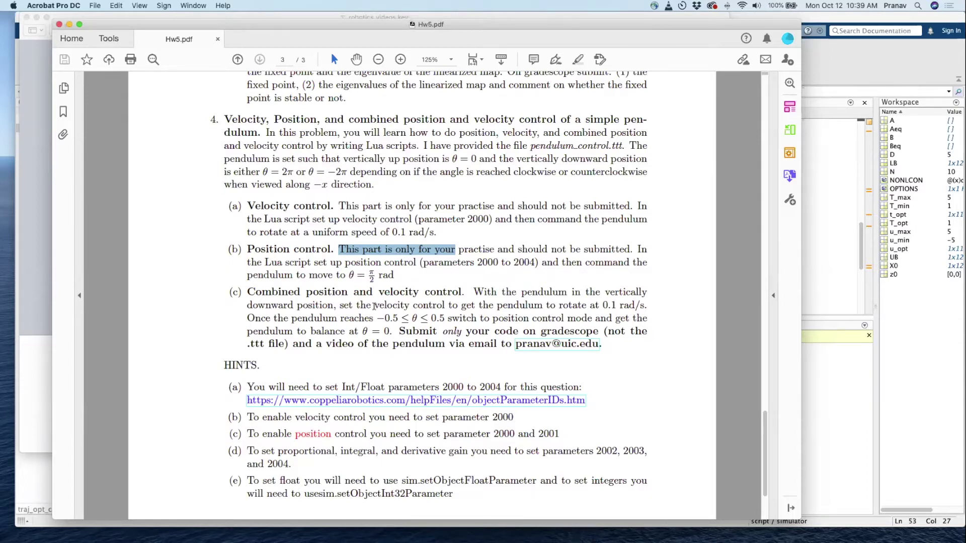
{"action": "left_click_drag", "start_coordinate": [413, 270], "coordinate": [248, 206]}
{"action": "left_click", "coordinate": [320, 249]}
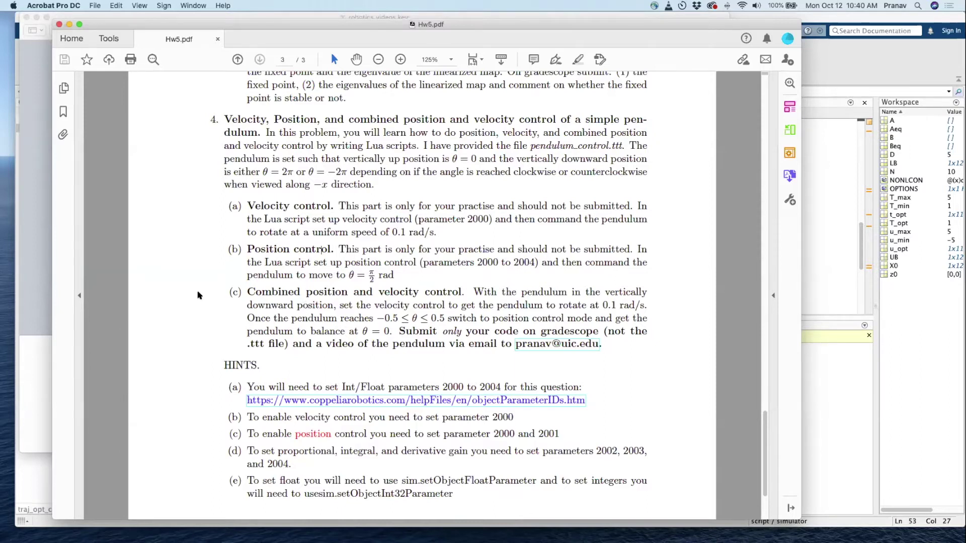
{"action": "key", "text": "super+Tab"}
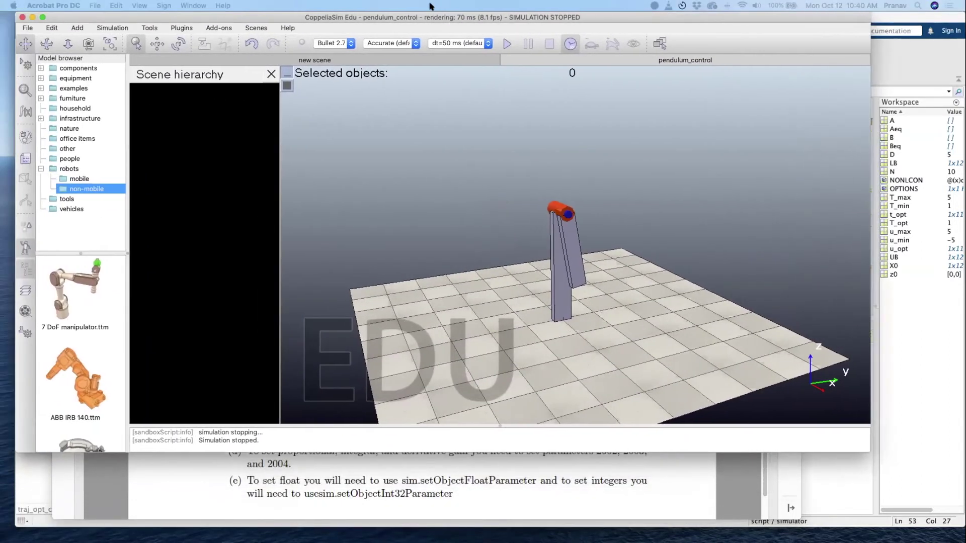
- Widen the scene hierarchy so full names show, and select the pendulum's Joint object
{"action": "left_click", "coordinate": [214, 110]}
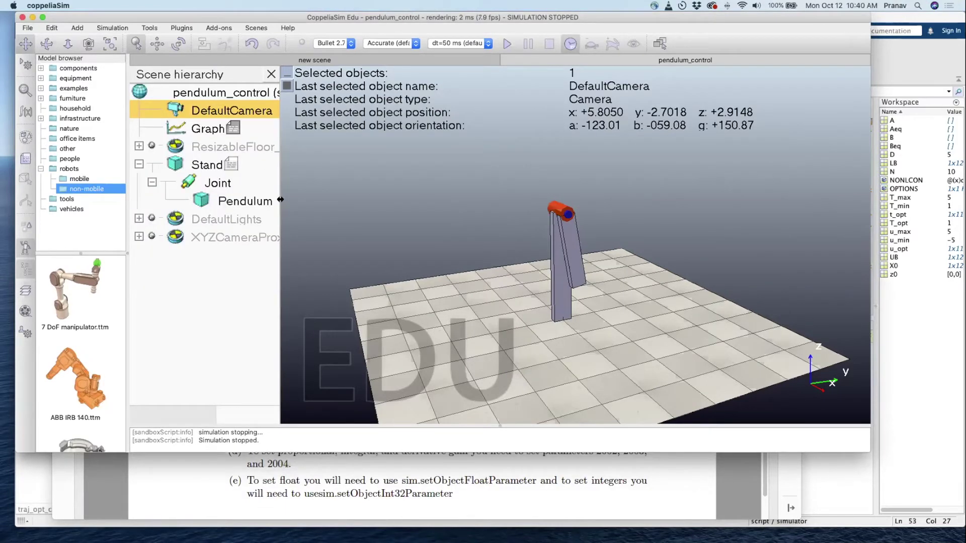
{"action": "left_click_drag", "start_coordinate": [280, 200], "coordinate": [334, 199]}
{"action": "left_click", "coordinate": [233, 167]}
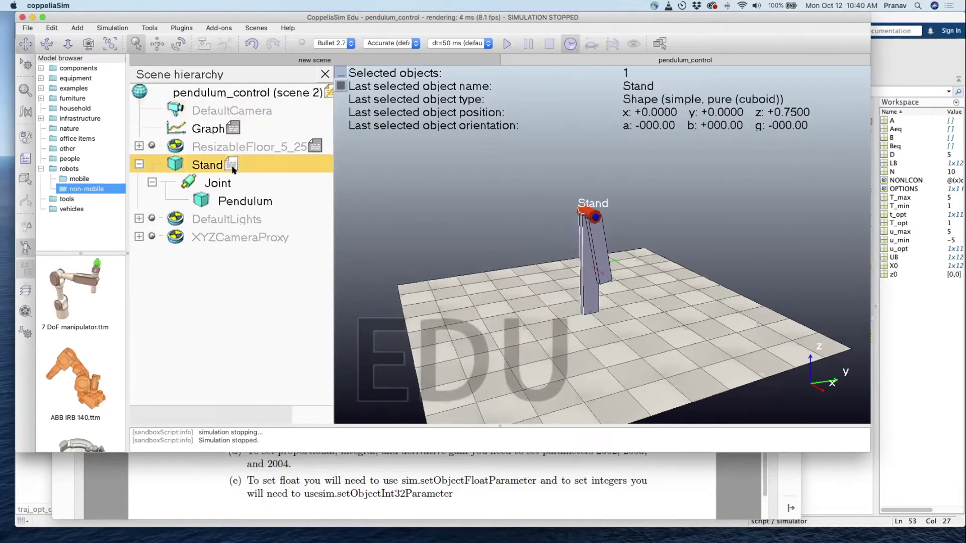
{"action": "left_click", "coordinate": [190, 182]}
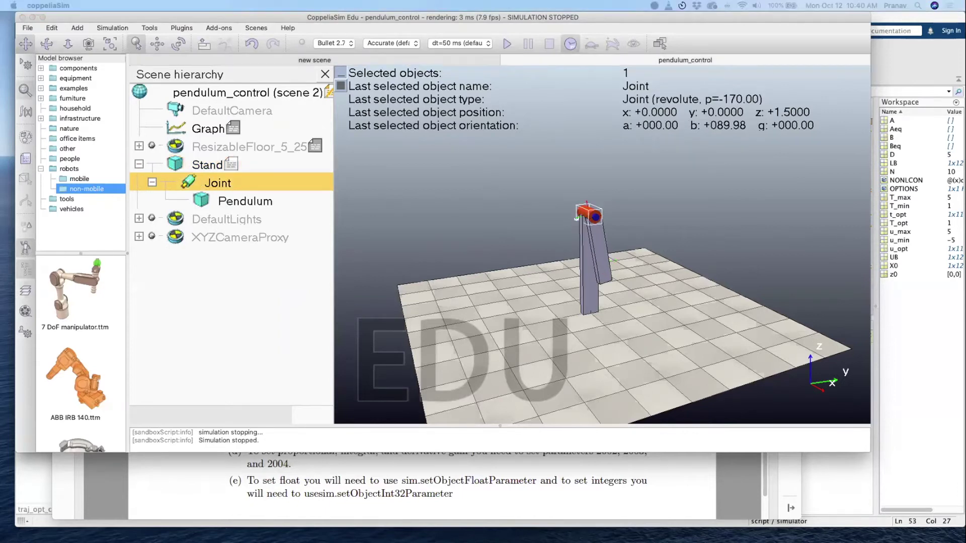
- Set the Joint's position to -180 degrees, close its properties, and bring Hw5.pdf forward
{"action": "double_click", "coordinate": [189, 182]}
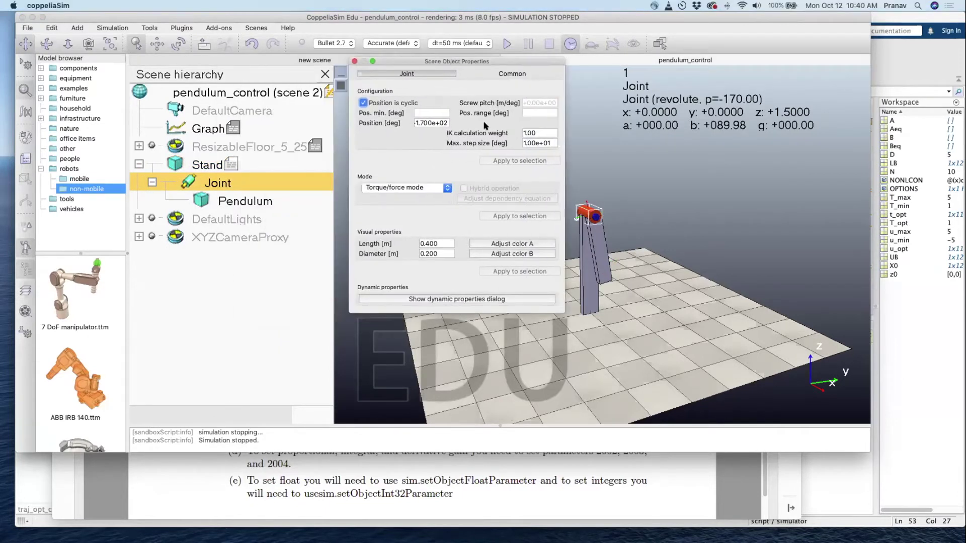
{"action": "triple_click", "coordinate": [431, 122]}
{"action": "type", "text": "-180"}
{"action": "key", "text": "Return"}
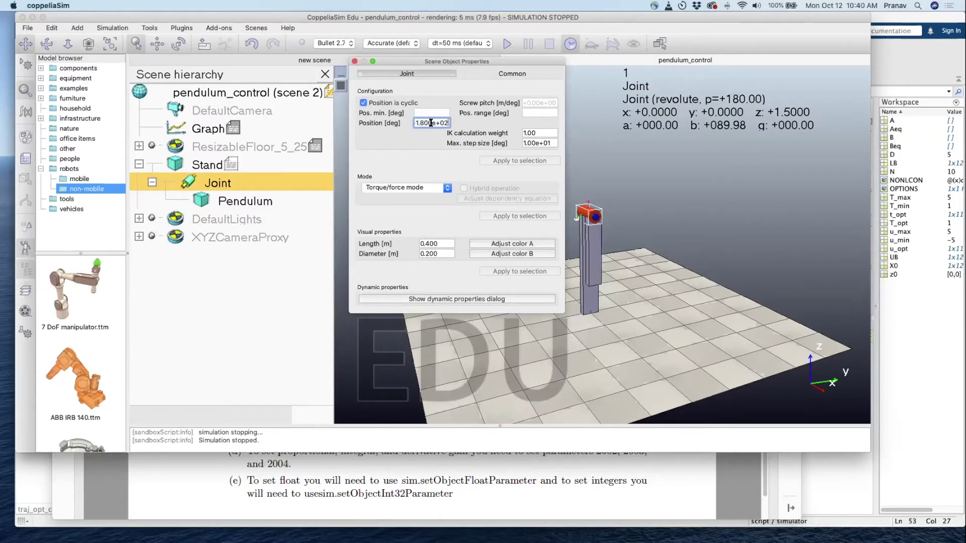
{"action": "left_click", "coordinate": [355, 61]}
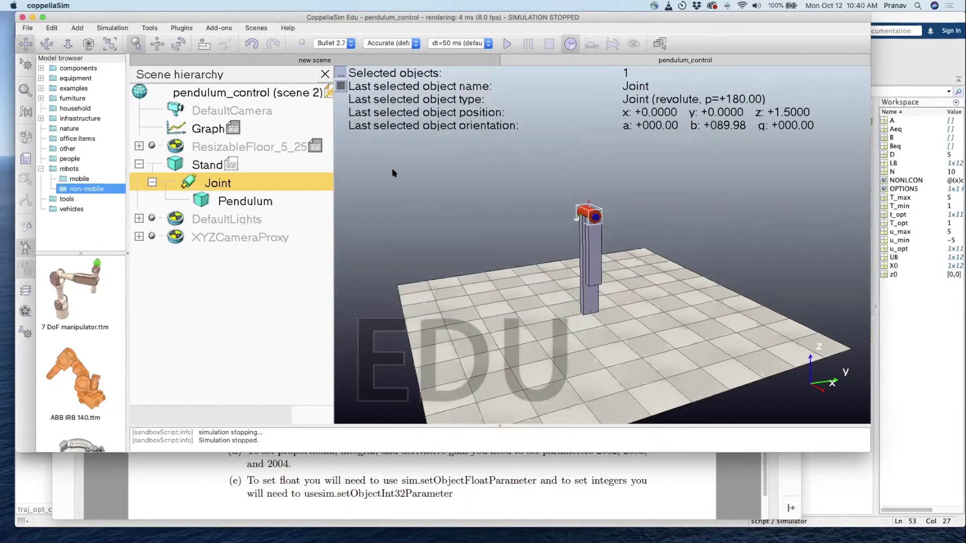
{"action": "left_click", "coordinate": [242, 482]}
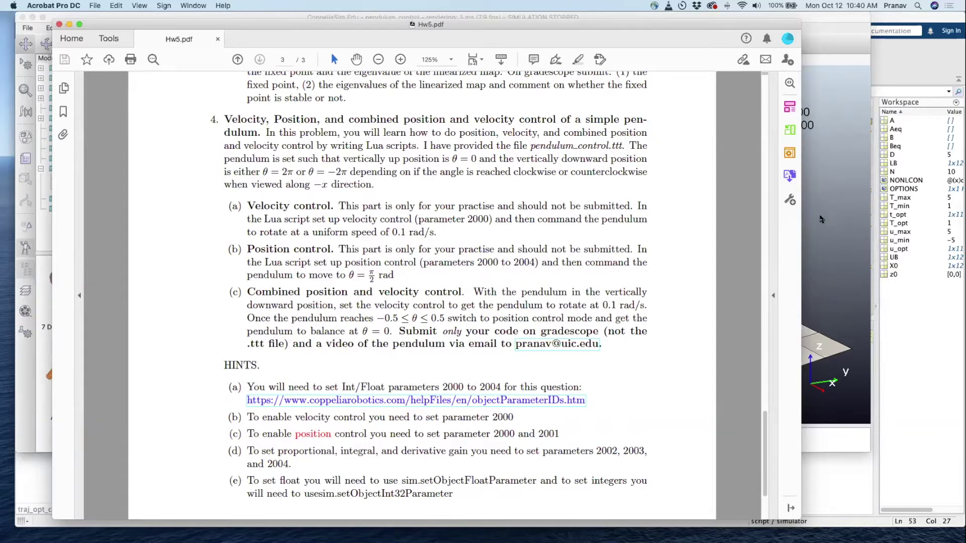
- After reading hint (e), bring the CoppeliaSim pendulum_control scene back to the front
{"action": "left_click", "coordinate": [810, 220]}
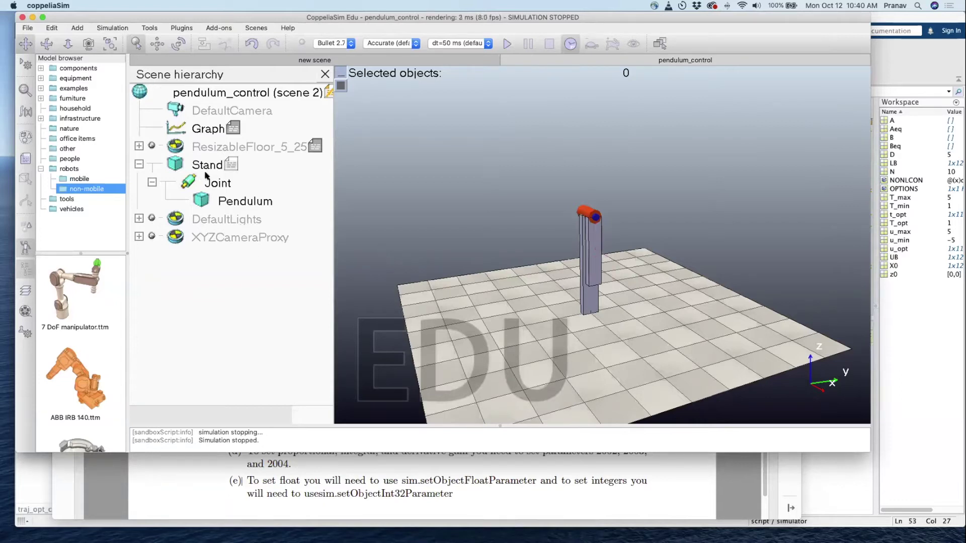
- Set the Joint's dynamic target velocity to 0.1, leaving its motor disabled
{"action": "double_click", "coordinate": [191, 182]}
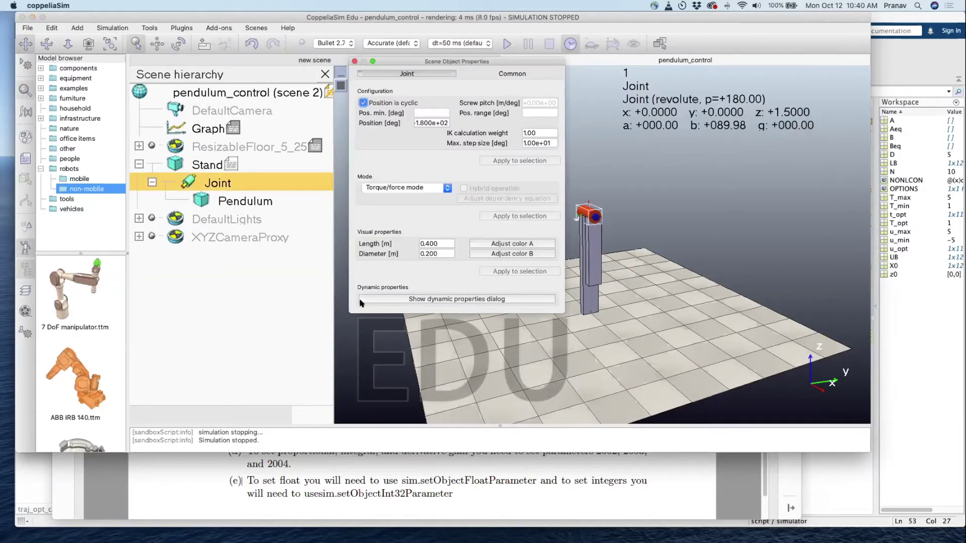
{"action": "left_click", "coordinate": [398, 300]}
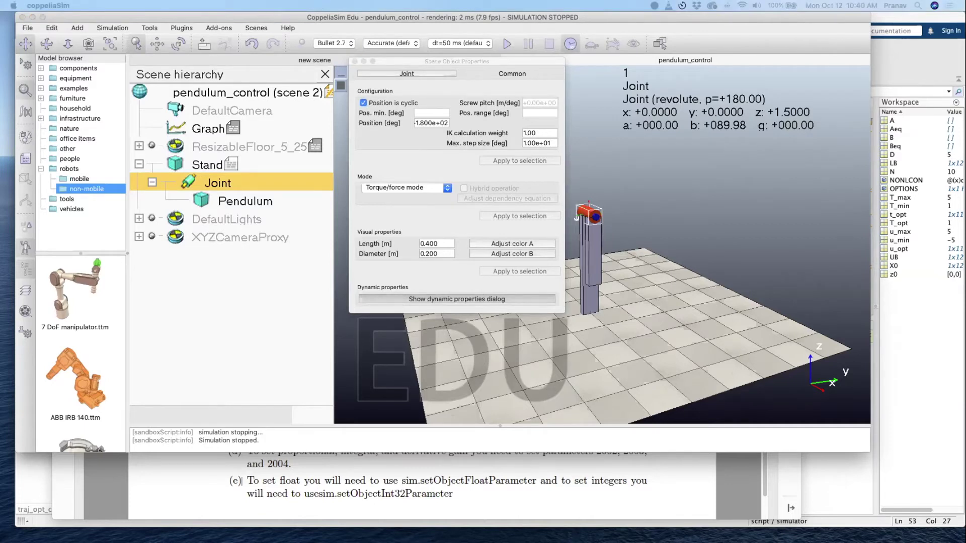
{"action": "left_click", "coordinate": [262, 52]}
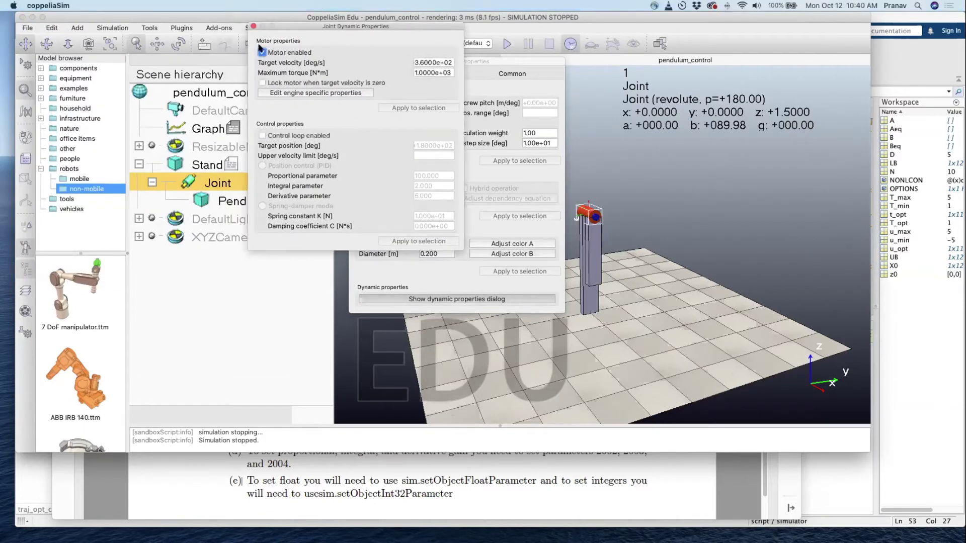
{"action": "left_click", "coordinate": [427, 62]}
{"action": "double_click", "coordinate": [427, 62]}
{"action": "type", "text": "0.1"}
{"action": "key", "text": "Return"}
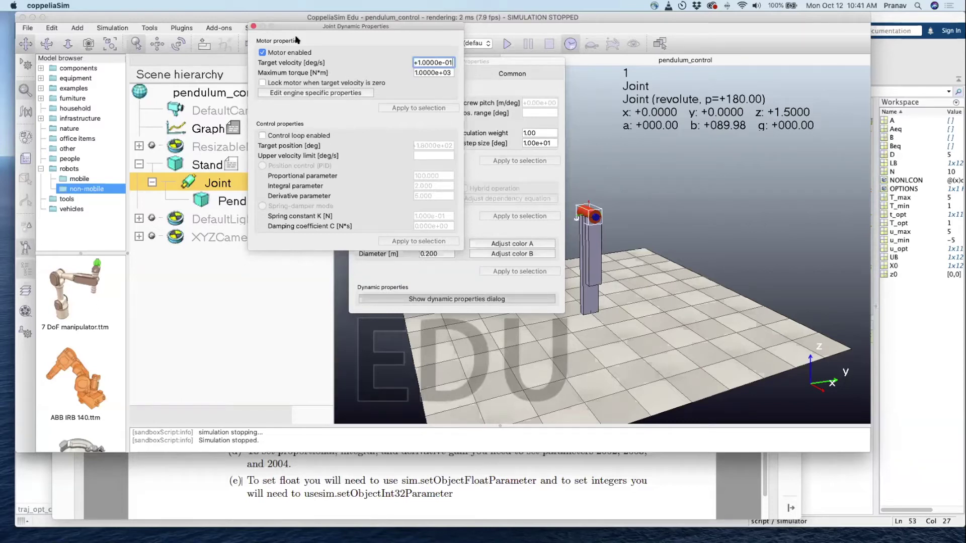
{"action": "left_click", "coordinate": [263, 53]}
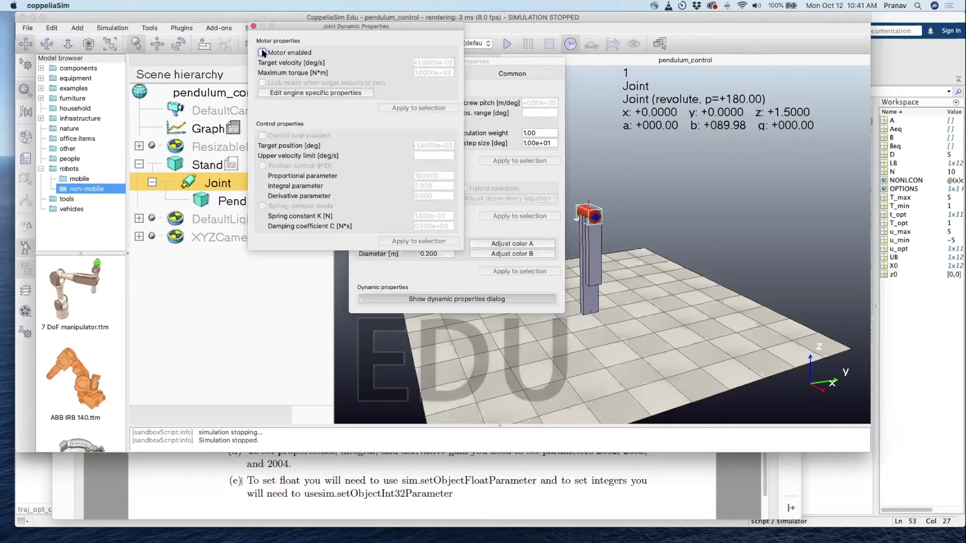
{"action": "left_click", "coordinate": [253, 26]}
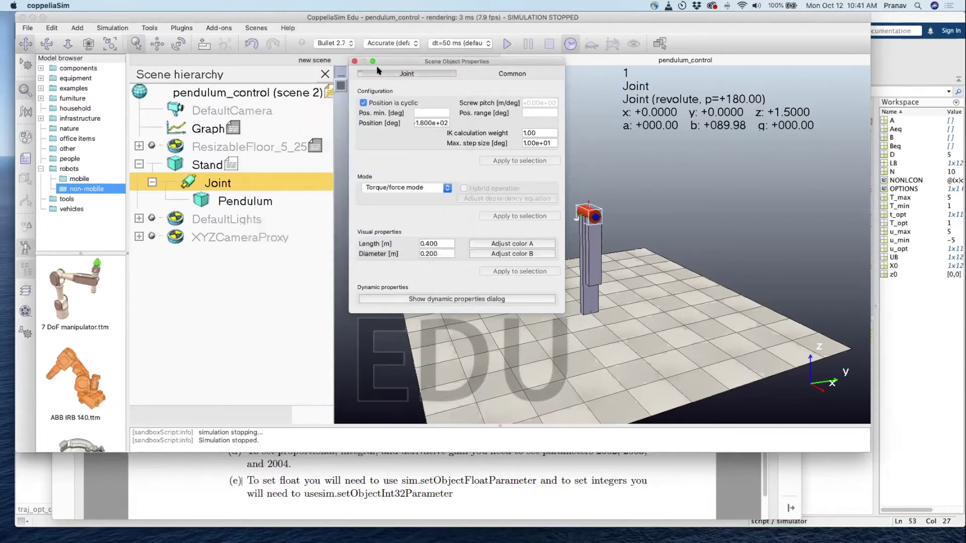
{"action": "left_click", "coordinate": [355, 61]}
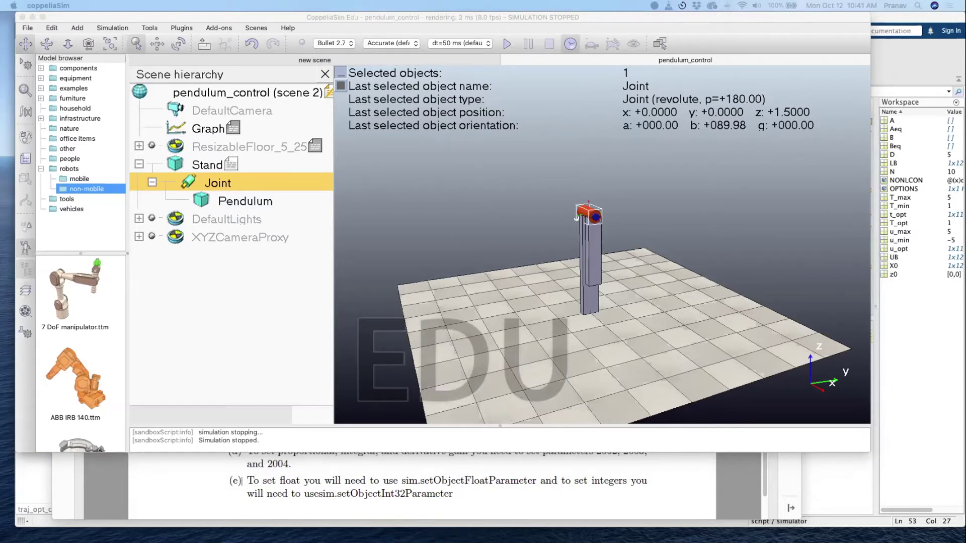
- Switch to the Chrome API function list and search it for 'FloatParameter'
{"action": "key", "text": "super+Tab"}
{"action": "key", "text": "super+f"}
{"action": "type", "text": "Float"}
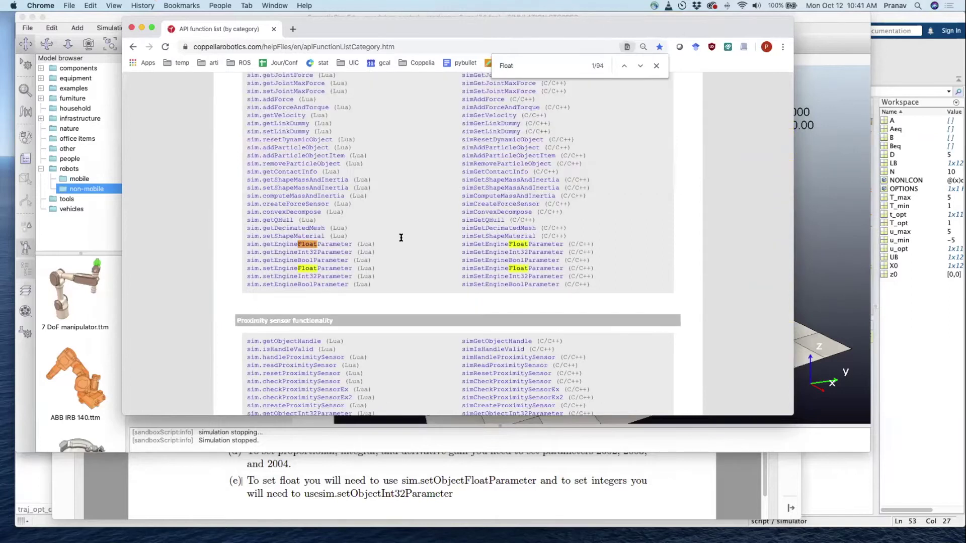
{"action": "type", "text": "Parameter"}
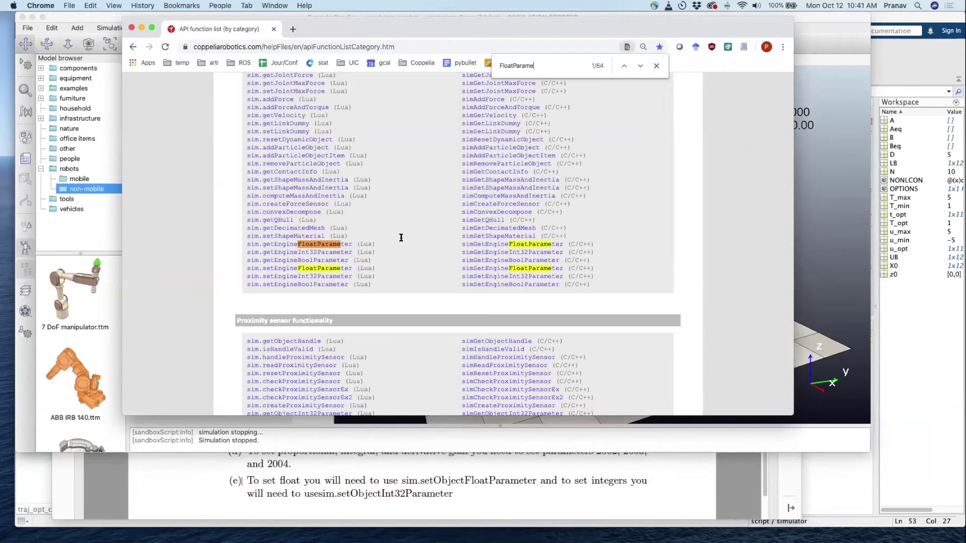
- Jump to the next FloatParameter match, place Chrome beside Hw5.pdf, and select 'setObject' in hint (e)
{"action": "key", "text": "Return"}
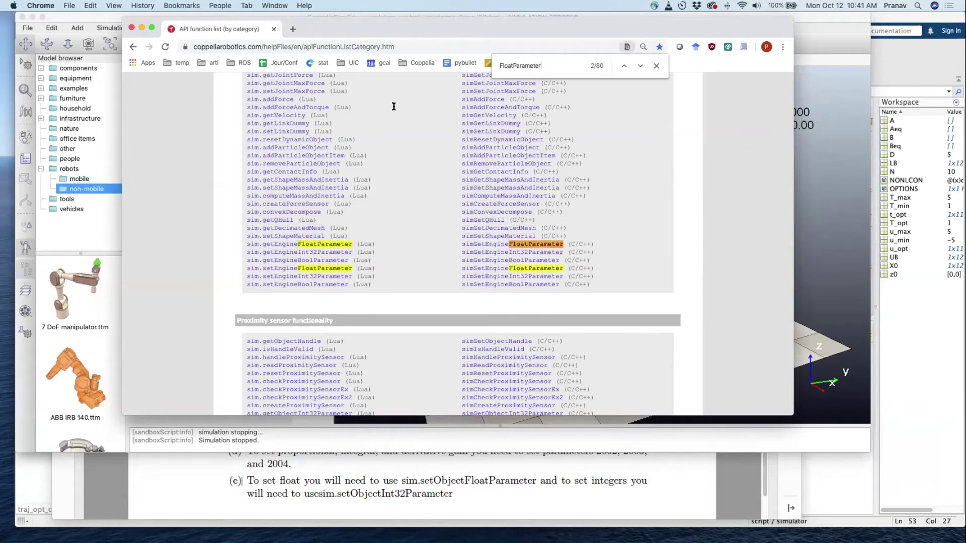
{"action": "left_click_drag", "start_coordinate": [397, 27], "coordinate": [562, 27]}
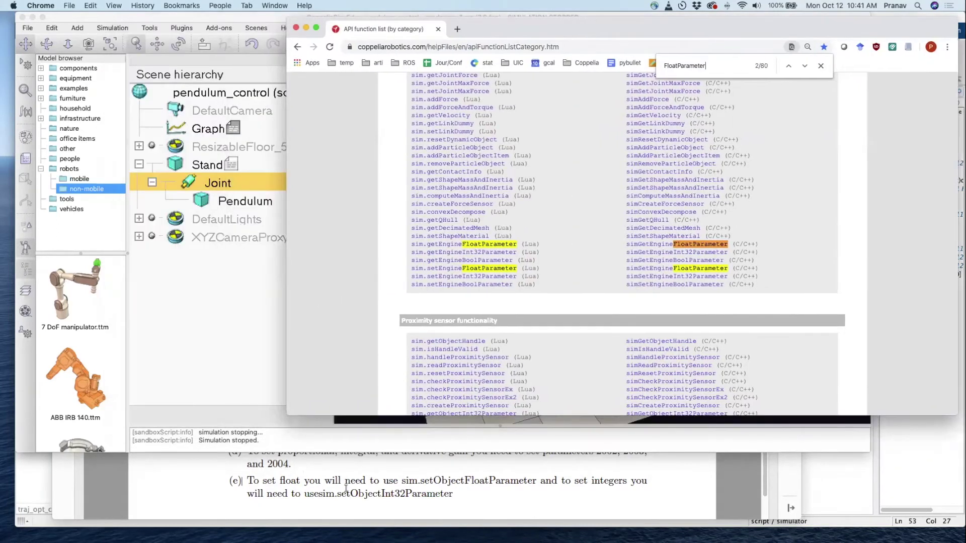
{"action": "left_click", "coordinate": [346, 493]}
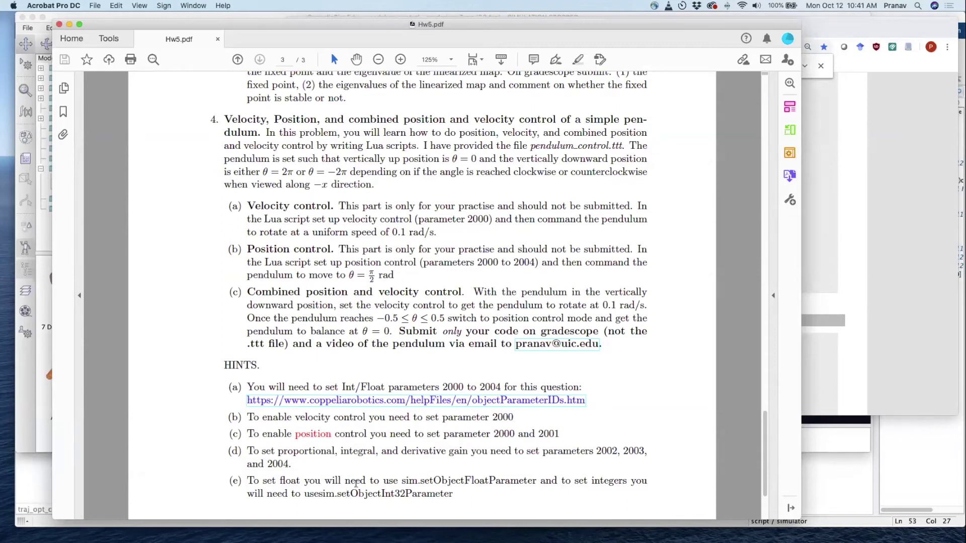
{"action": "left_click_drag", "start_coordinate": [336, 493], "coordinate": [381, 494]}
{"action": "key", "text": "super+c"}
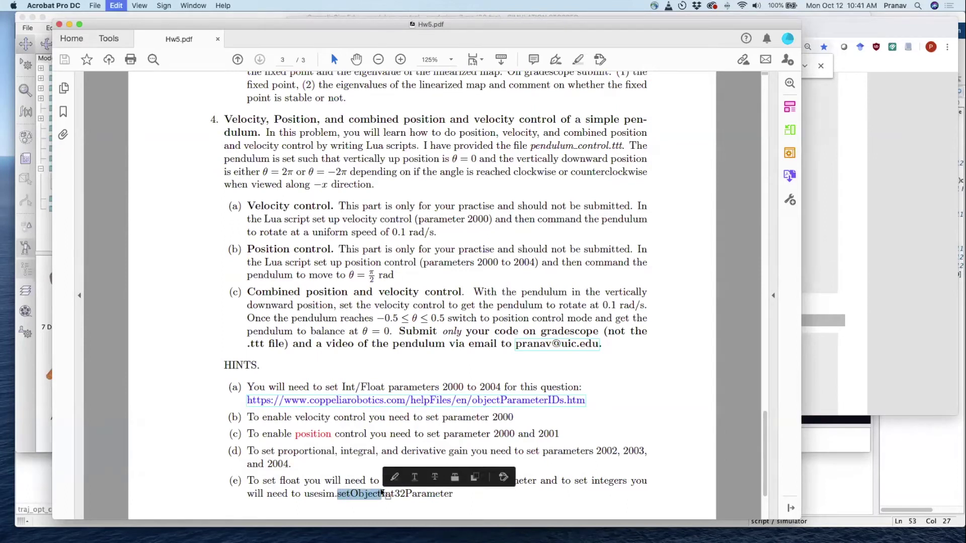
{"action": "left_click_drag", "start_coordinate": [452, 24], "coordinate": [424, 121]}
- Search the API function list for the pasted 'setObject' text
{"action": "left_click", "coordinate": [546, 97]}
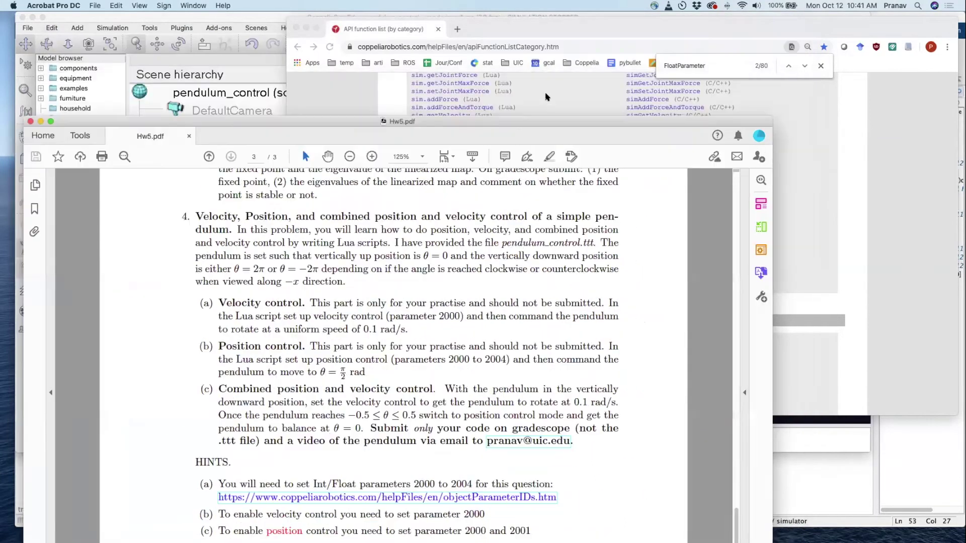
{"action": "key", "text": "super+f"}
{"action": "key", "text": "super+v"}
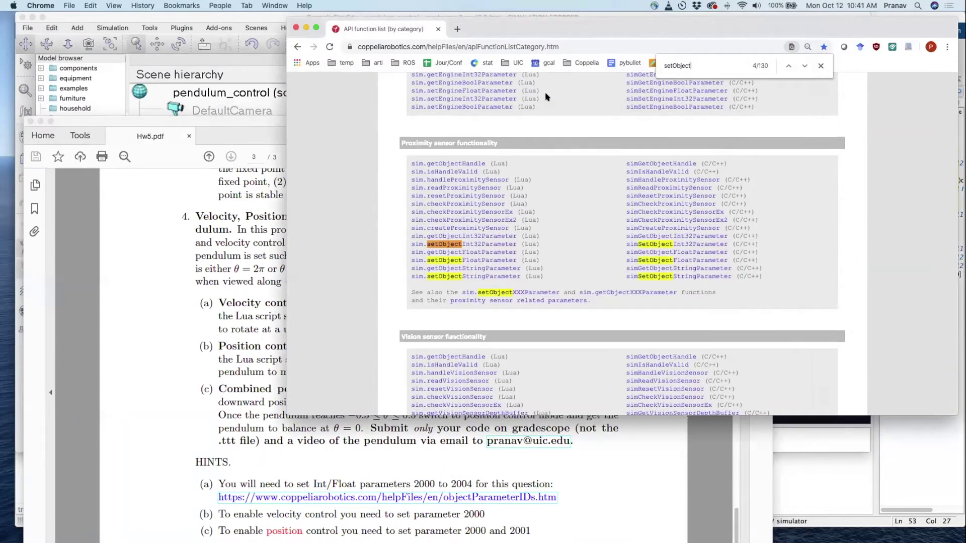
- Open the sim.setObjectFloatParameter page and copy its Lua synopsis (objectHandle, parameterID, parameter)
{"action": "left_click", "coordinate": [470, 260]}
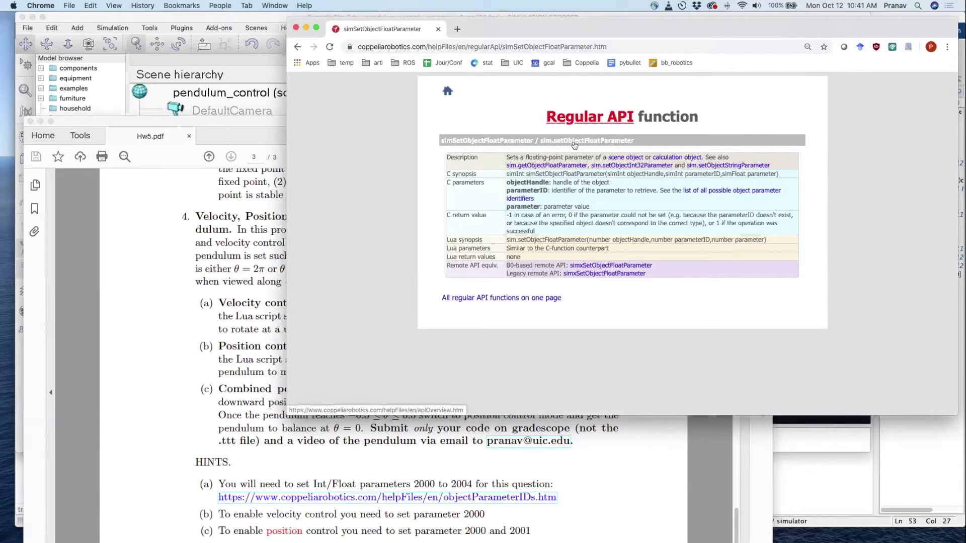
{"action": "left_click_drag", "start_coordinate": [505, 239], "coordinate": [763, 237]}
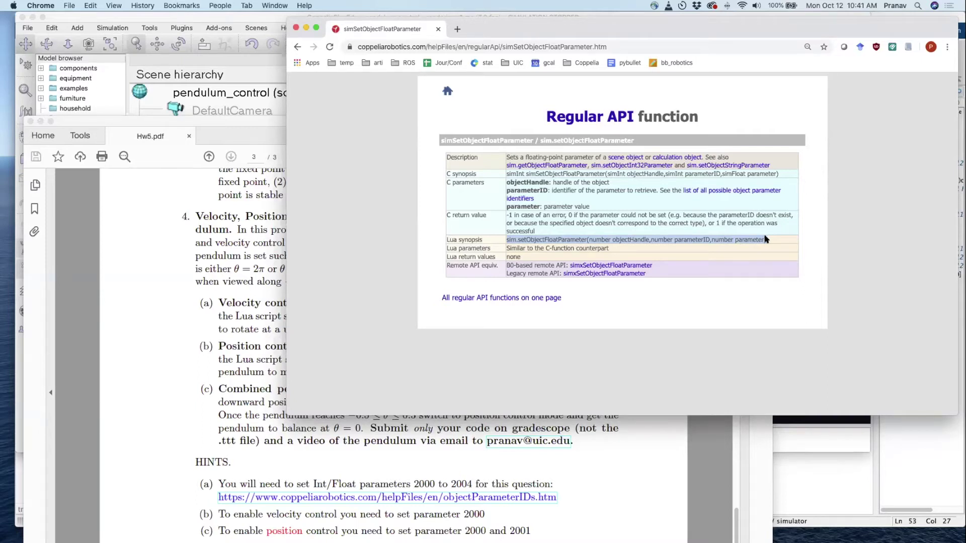
{"action": "key", "text": "super+c"}
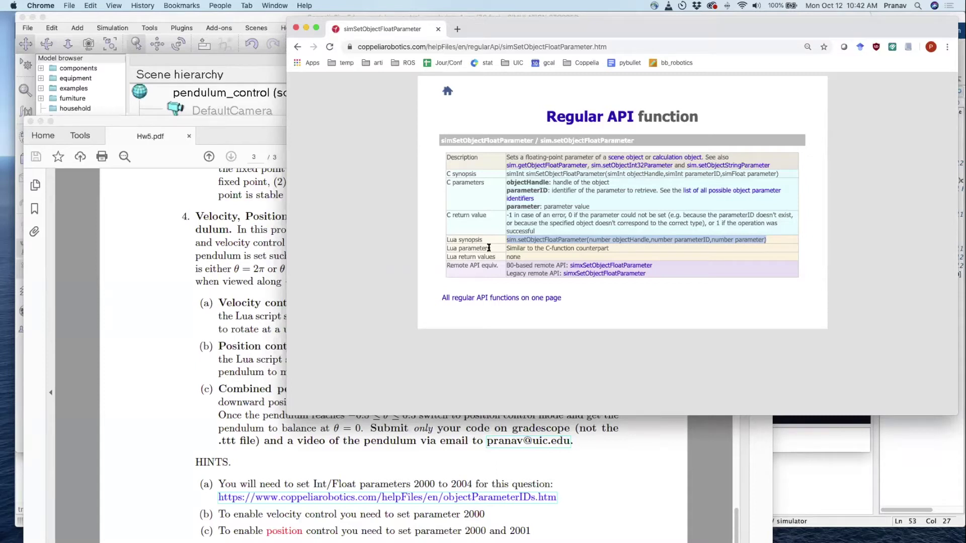